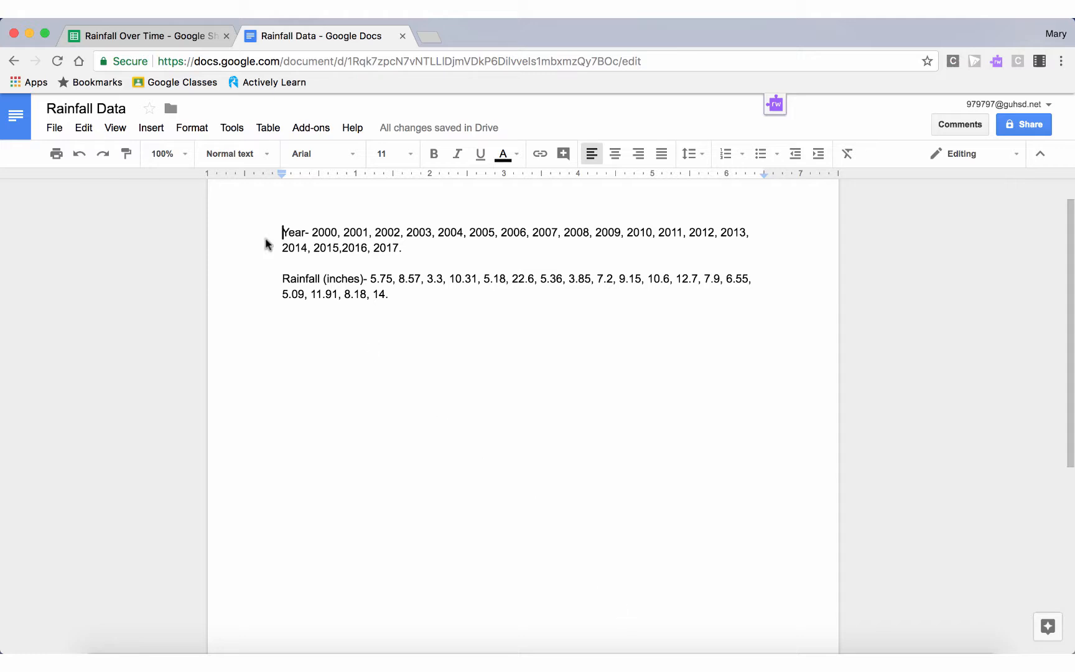
# Step: Check the data labels in the Rainfall Data document and enter the headers Year in A1 and Rainfall (inches) in B1 of the Rainfall Over Time sheet
pyautogui.click(146, 31)
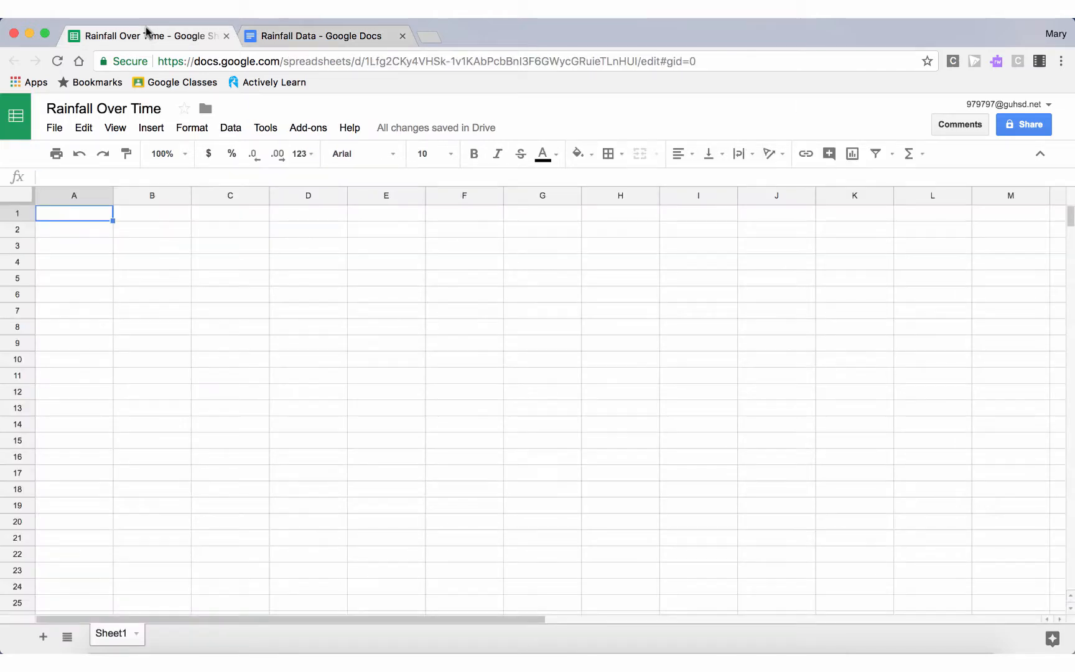
pyautogui.click(319, 35)
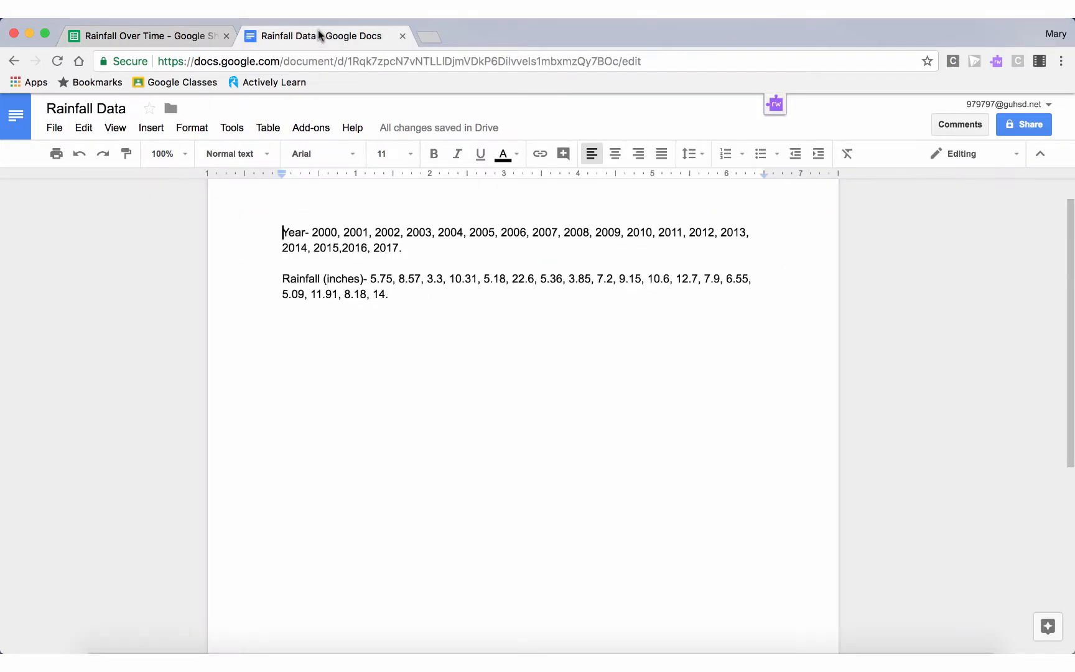
pyautogui.doubleClick(302, 230)
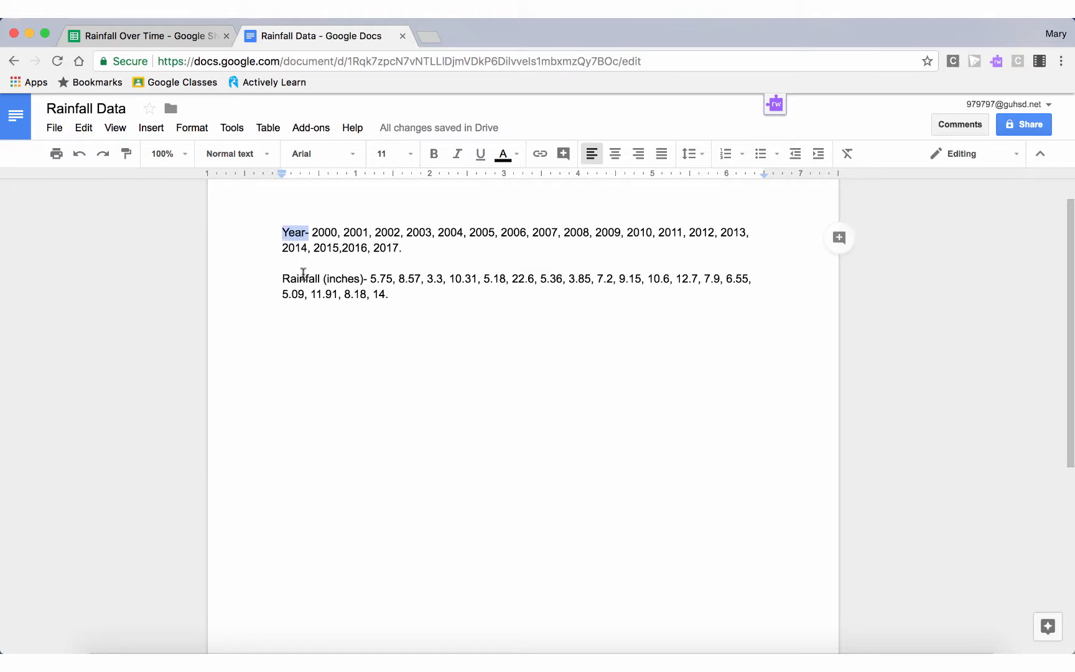
pyautogui.doubleClick(301, 278)
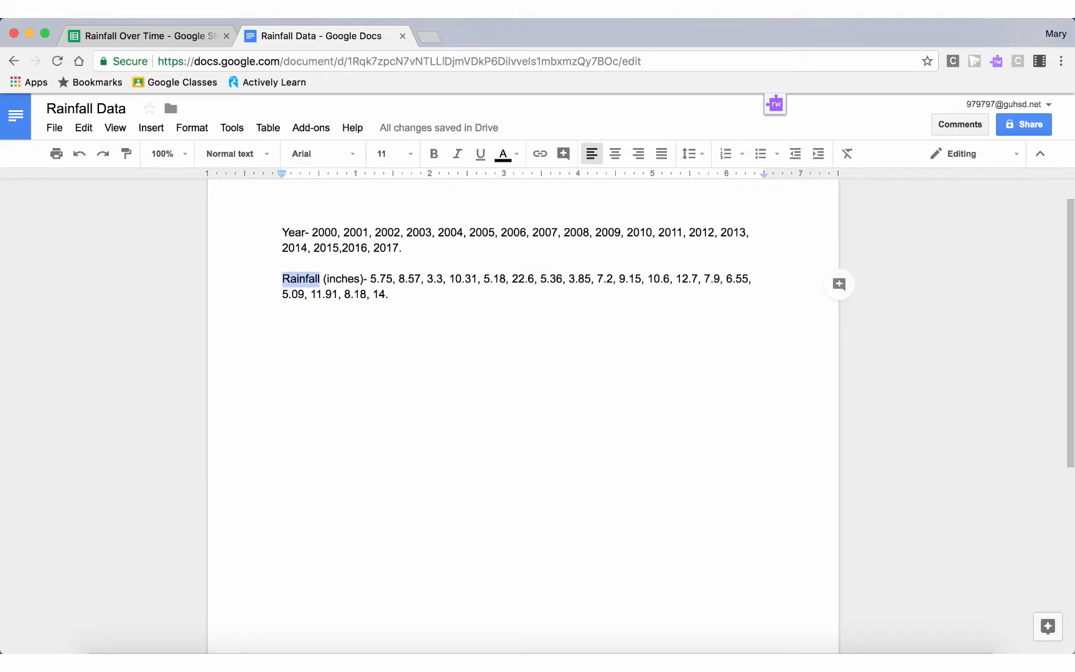
pyautogui.click(94, 37)
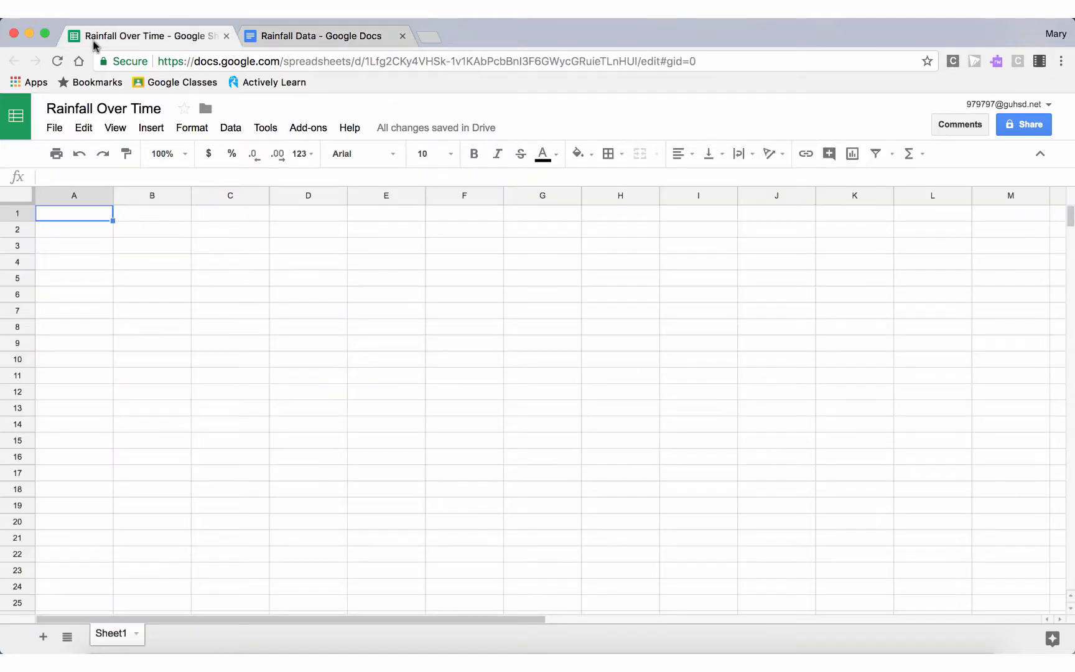
pyautogui.doubleClick(92, 211)
pyautogui.write('Year')
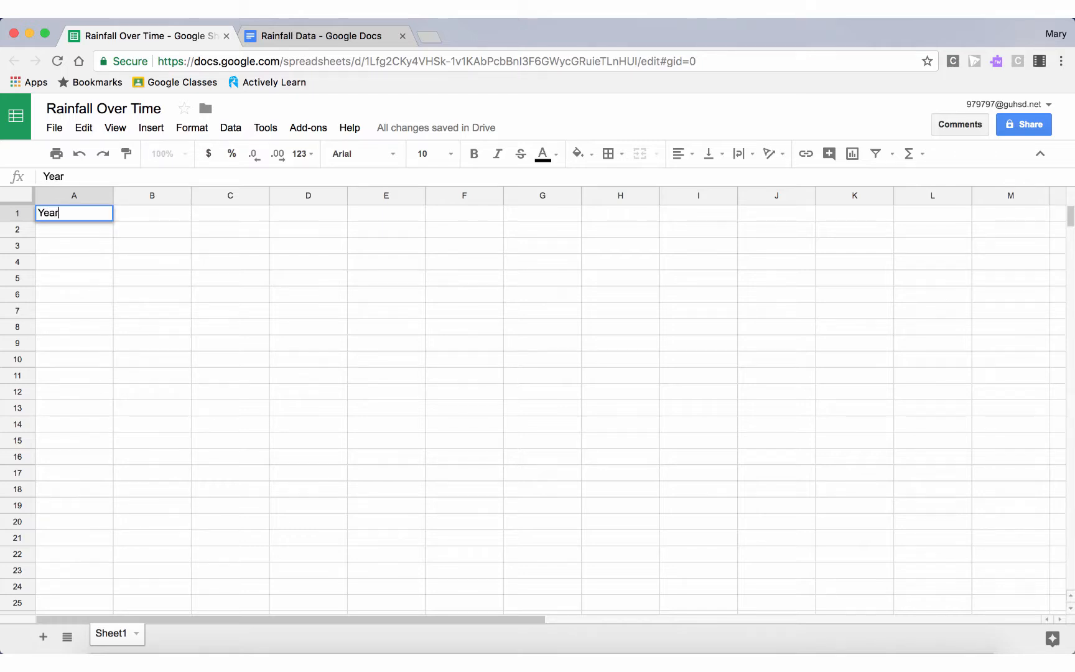
pyautogui.click(164, 208)
pyautogui.write('Rai')
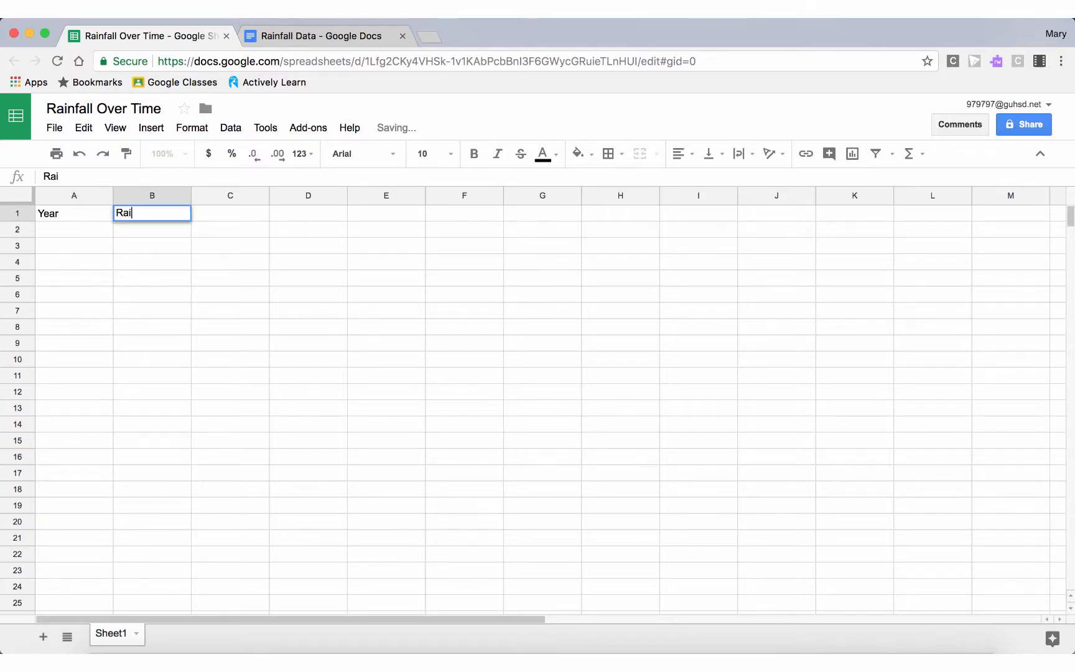
pyautogui.write('nfall (')
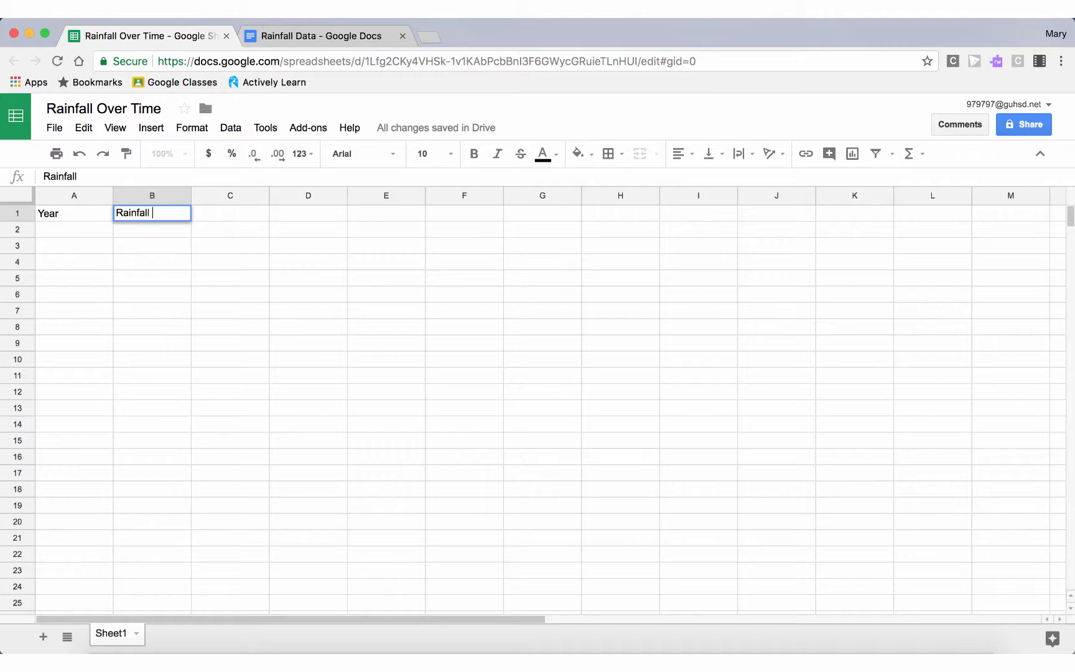
pyautogui.write('inches)')
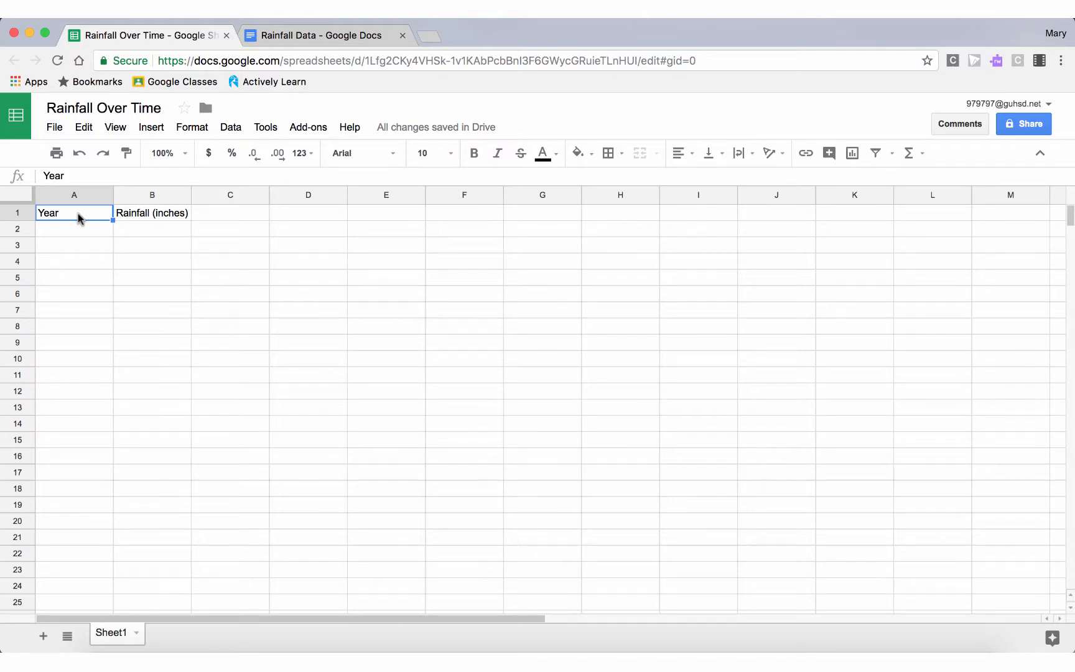
pyautogui.click(133, 213)
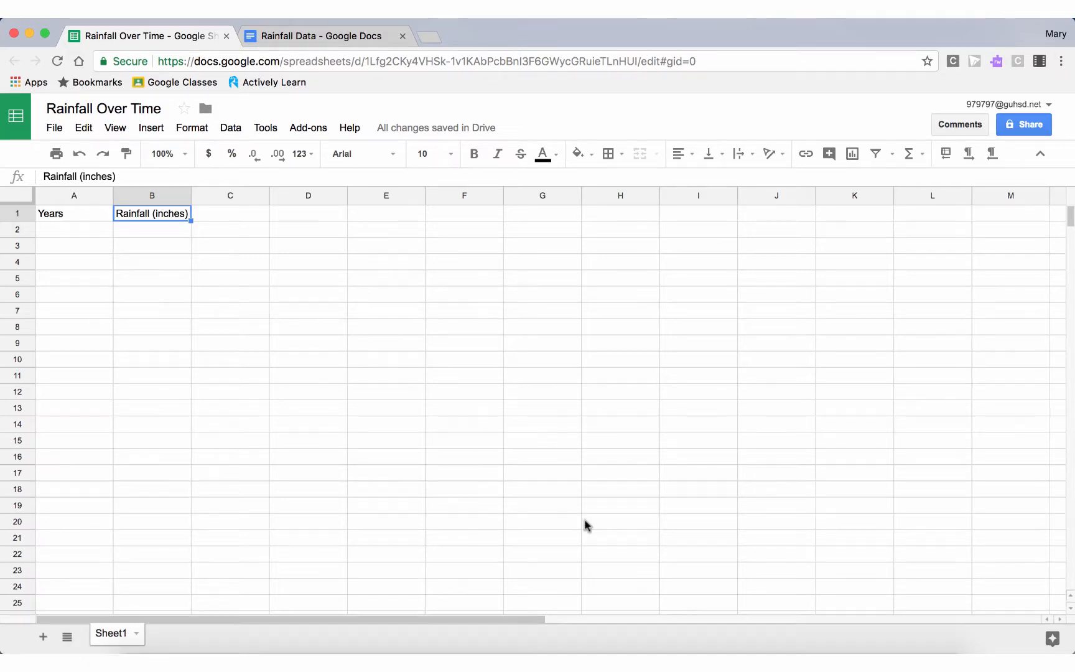
# Step: Enter the first data row from the Rainfall Data document: 2000 in A2 and 5.75 in B2
pyautogui.click(83, 231)
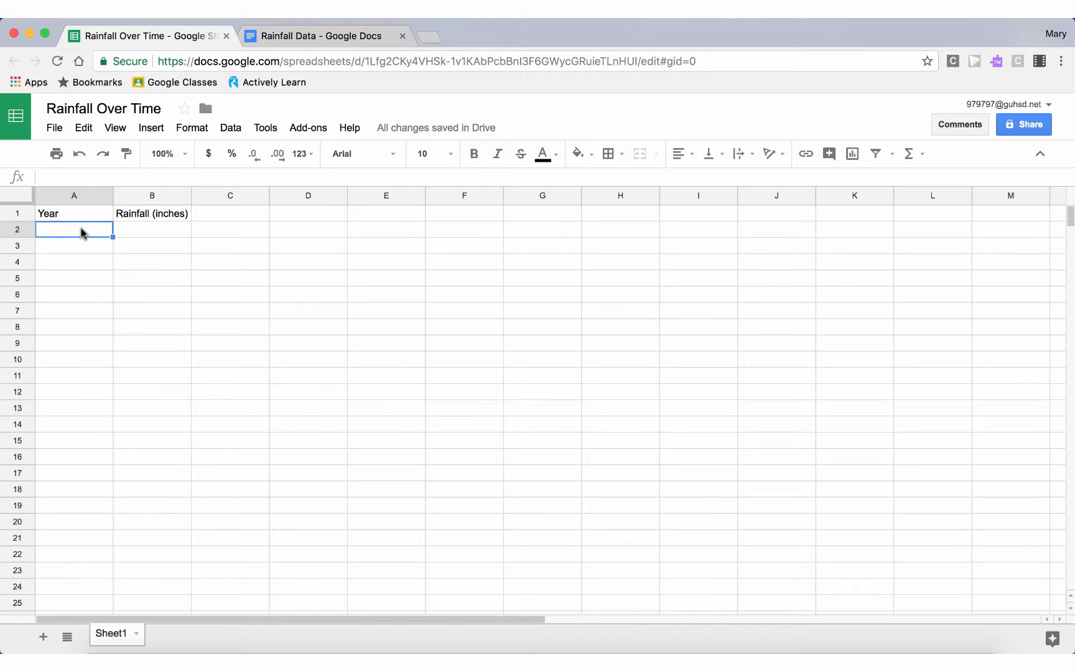
pyautogui.click(299, 35)
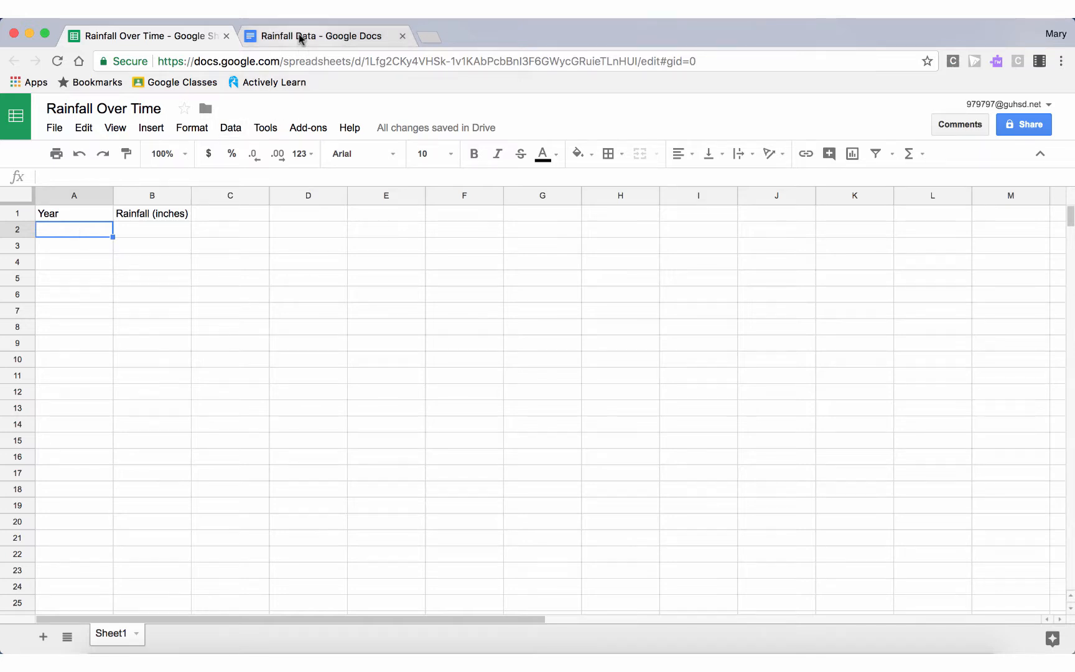
pyautogui.click(183, 35)
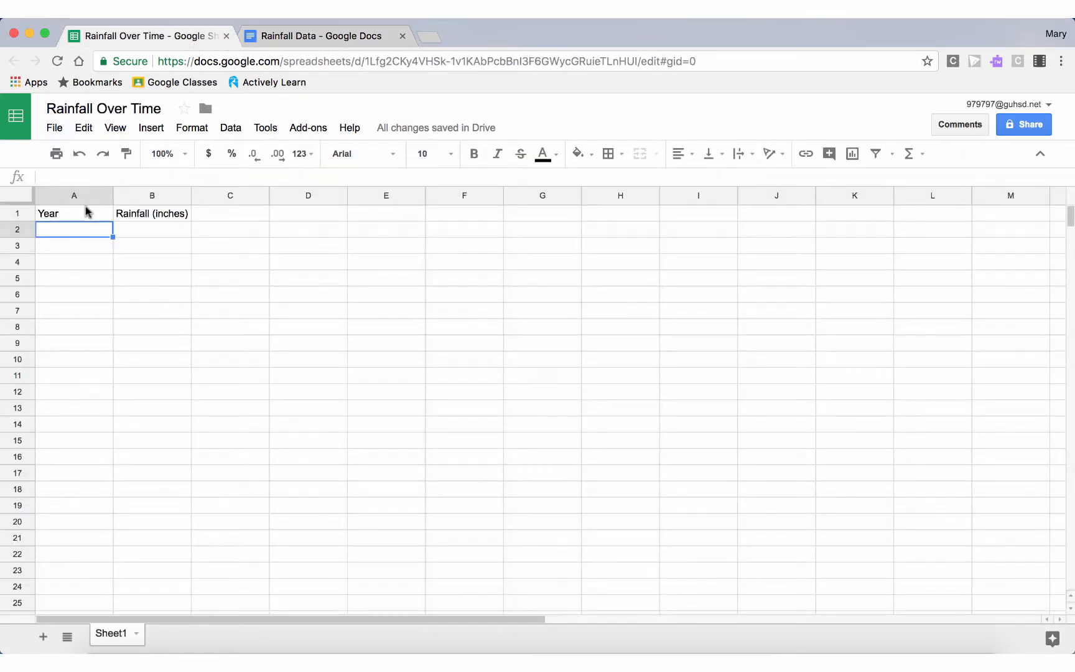
pyautogui.write('2000')
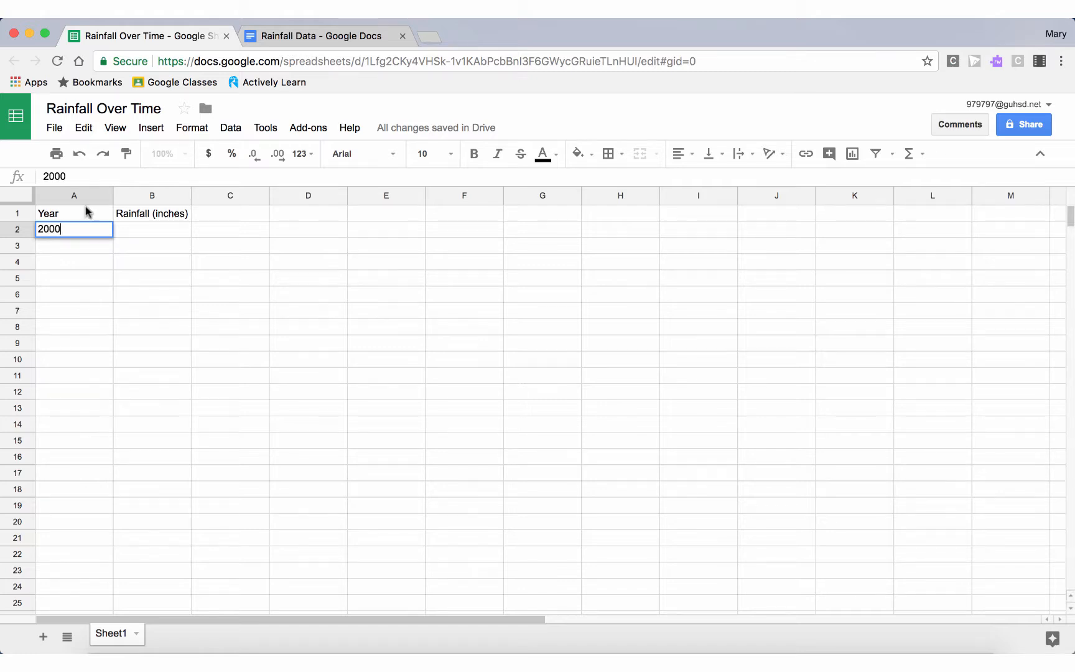
pyautogui.click(142, 234)
pyautogui.write('5.')
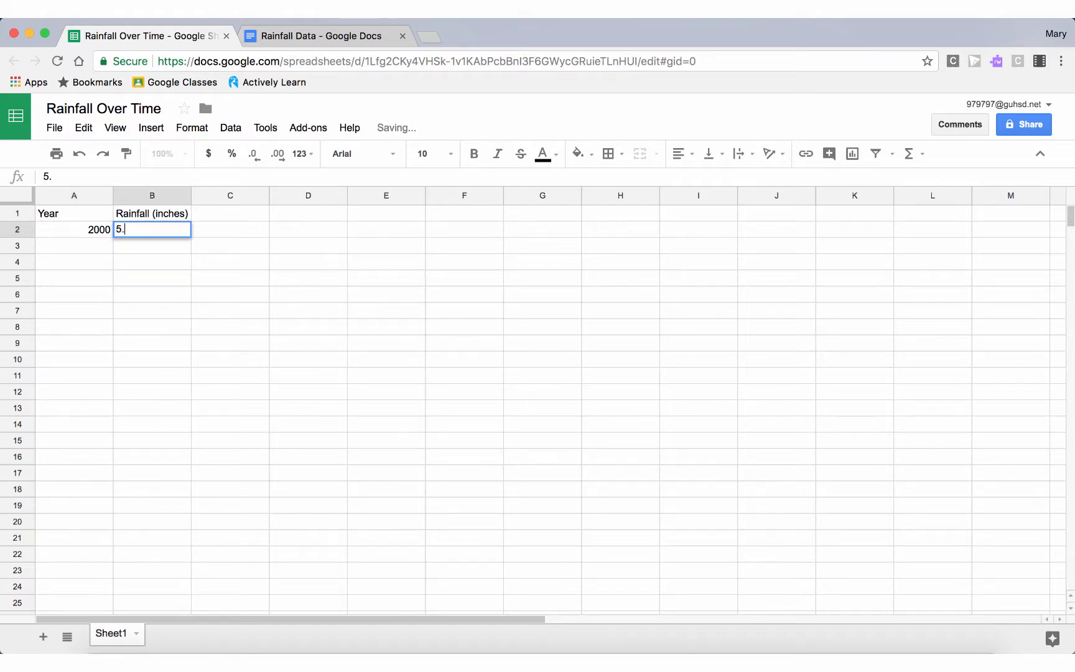
pyautogui.write('75')
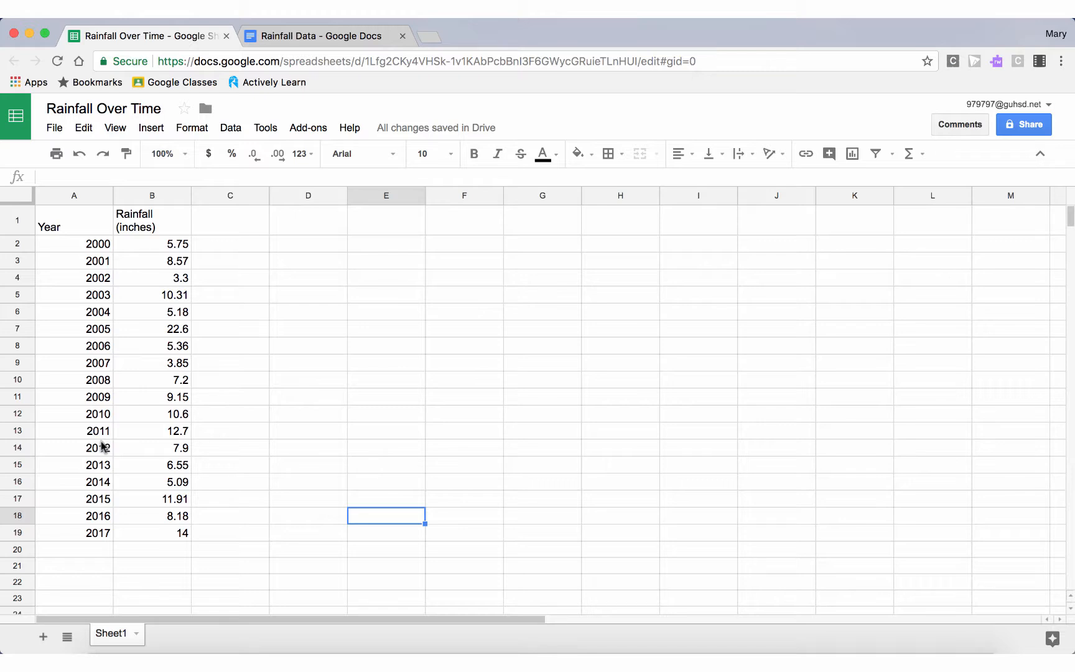
# Step: Center the Year and Rainfall (inches) header cells horizontally
pyautogui.click(89, 226)
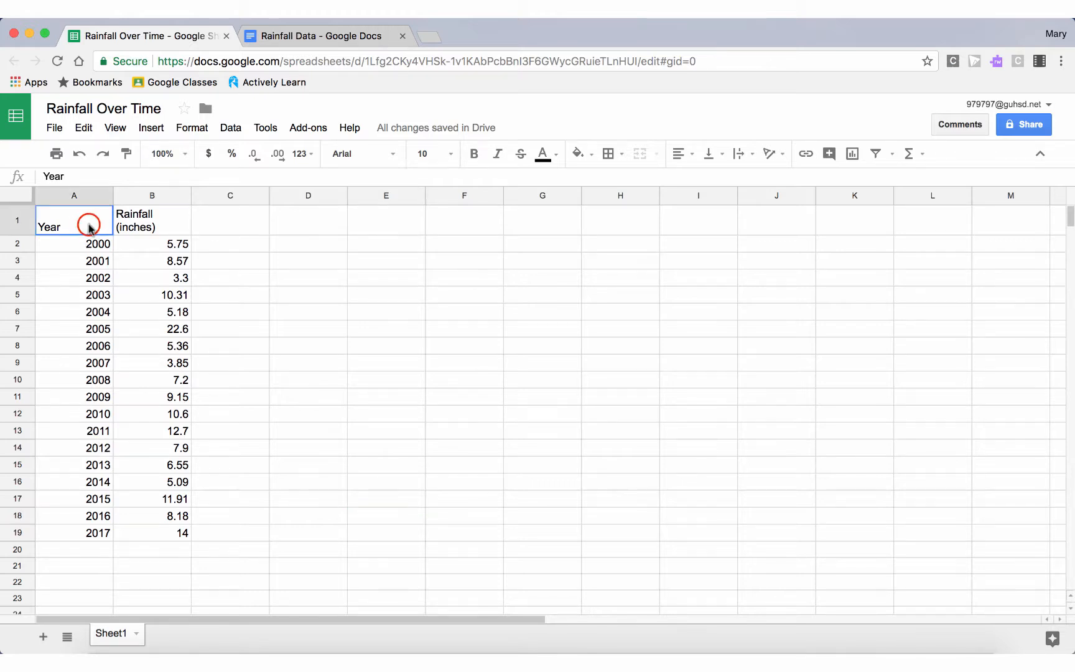
pyautogui.keyDown('shift'); pyautogui.click(134, 227); pyautogui.keyUp('shift')
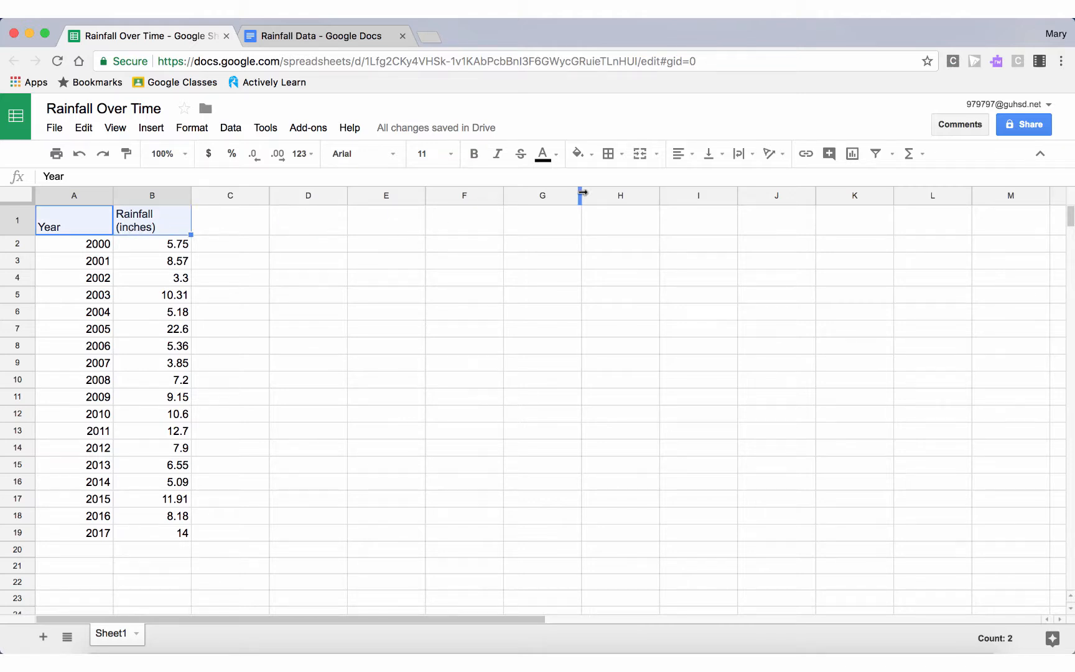
pyautogui.click(692, 155)
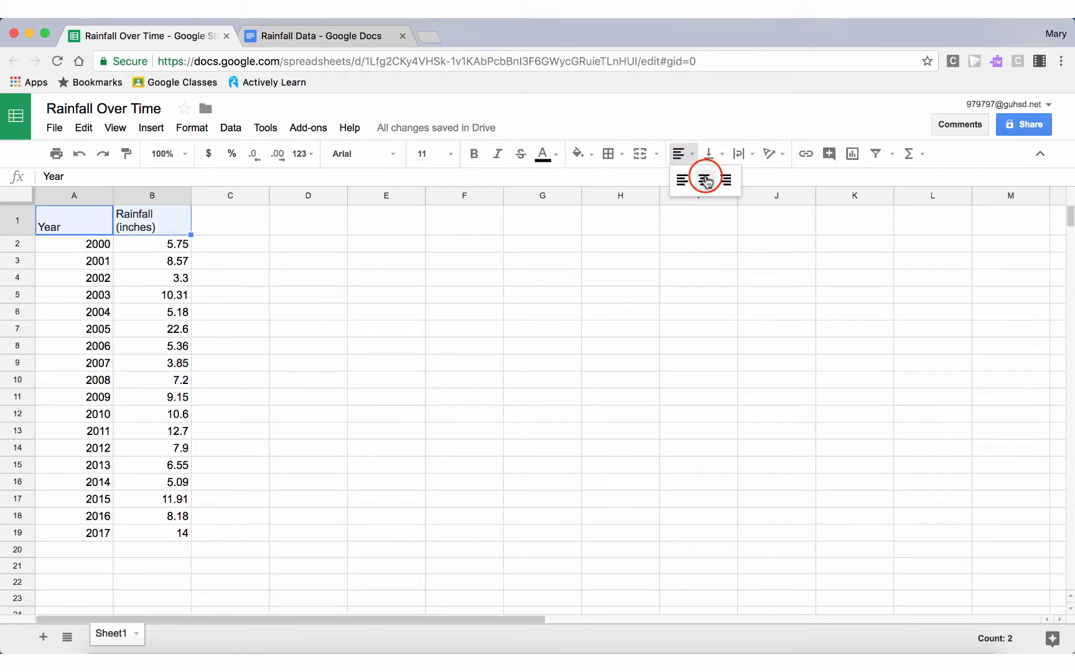
pyautogui.click(704, 180)
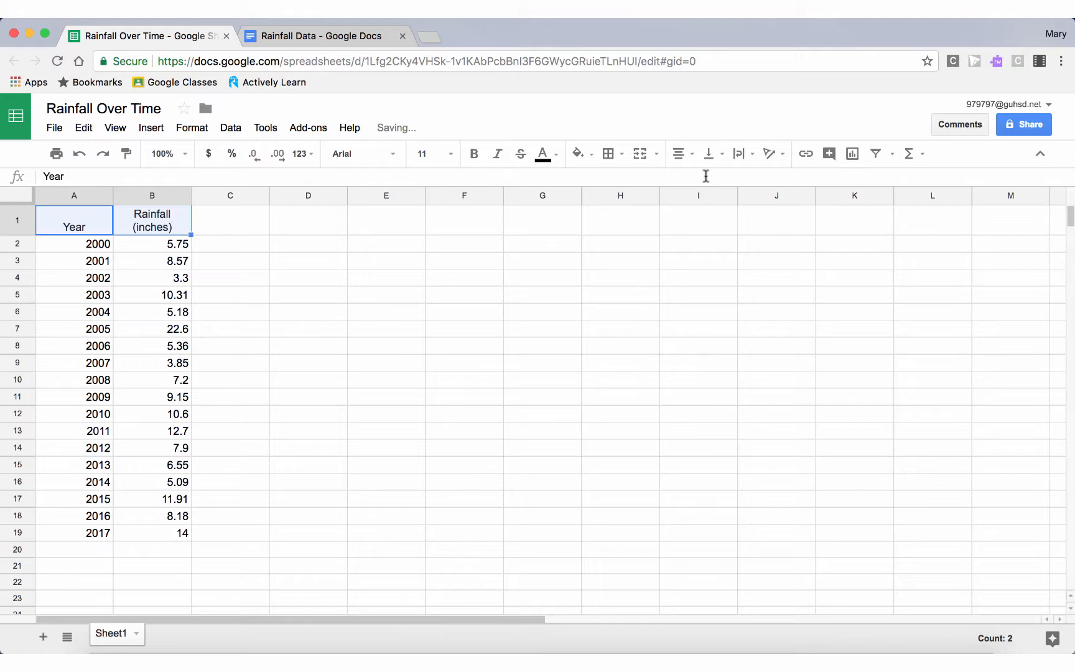
# Step: Center all the year and rainfall values in A2:B19 horizontally
pyautogui.click(61, 248)
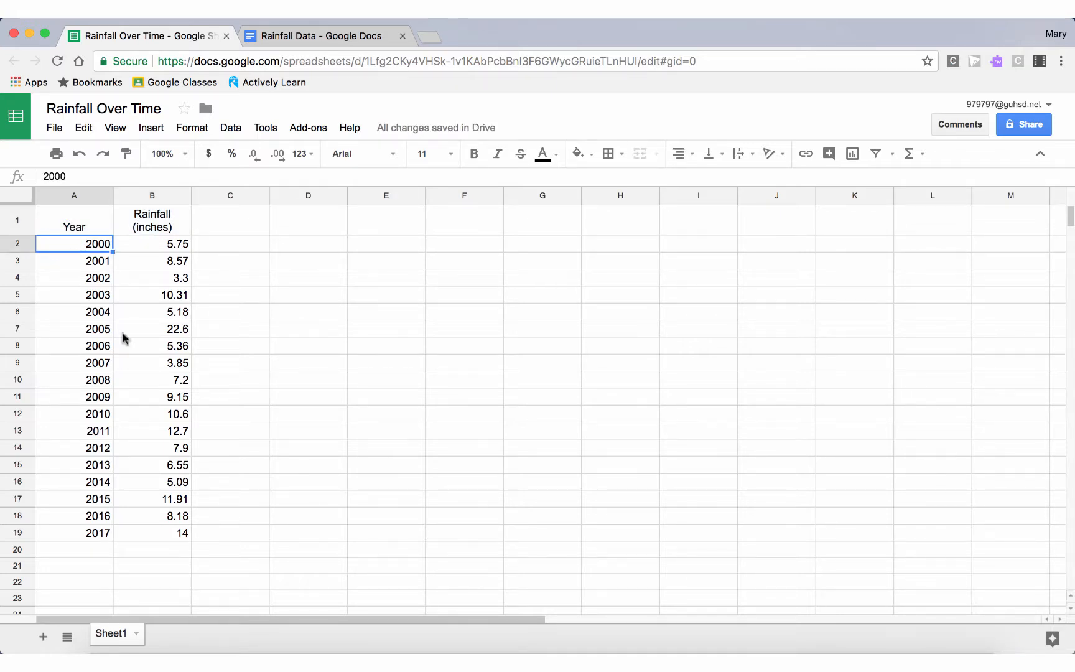
pyautogui.keyDown('shift'); pyautogui.click(143, 533); pyautogui.keyUp('shift')
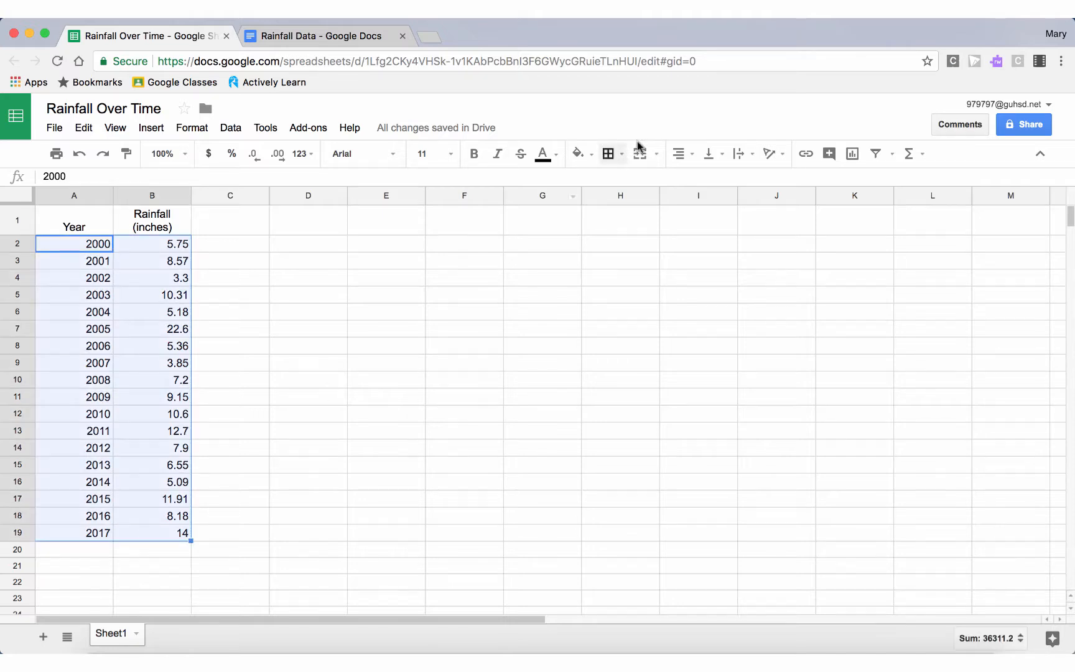
pyautogui.click(684, 156)
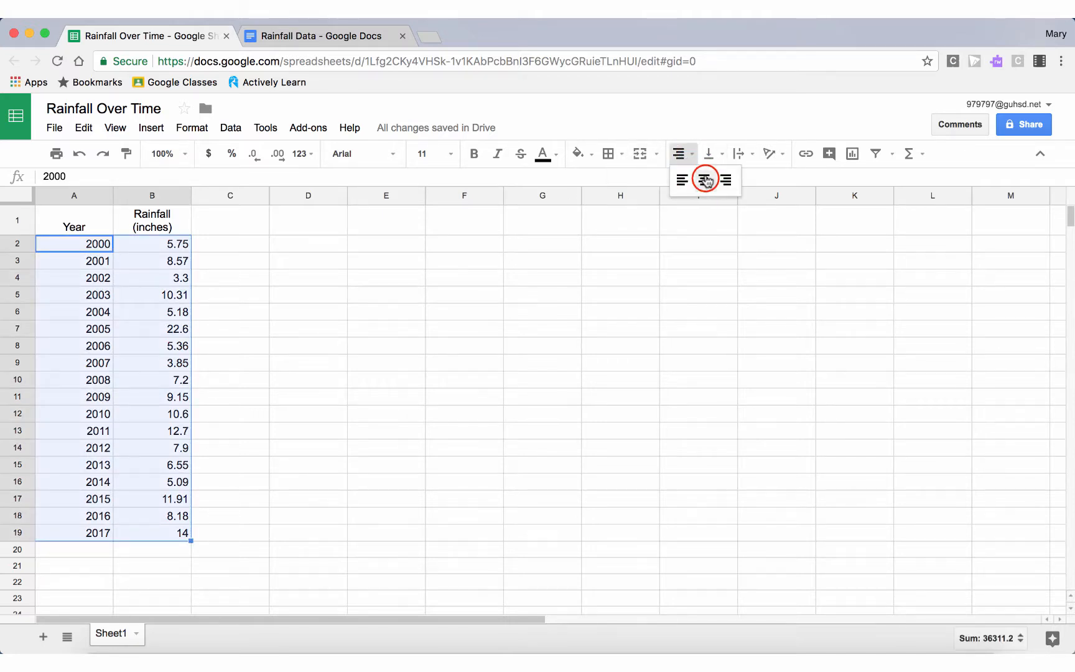
pyautogui.click(704, 177)
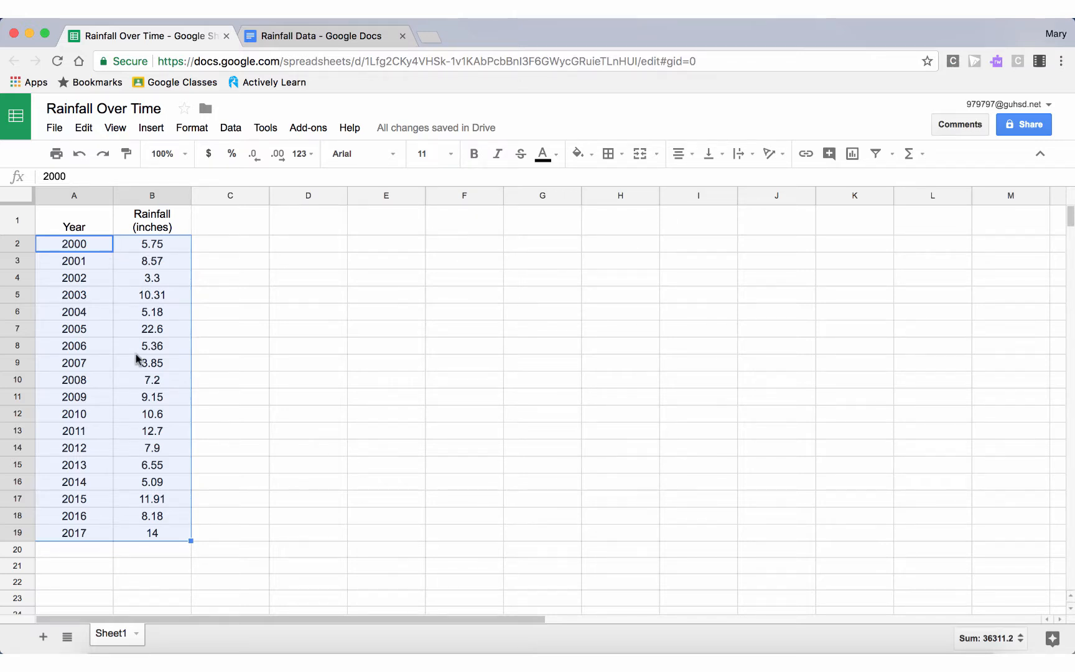
pyautogui.click(212, 363)
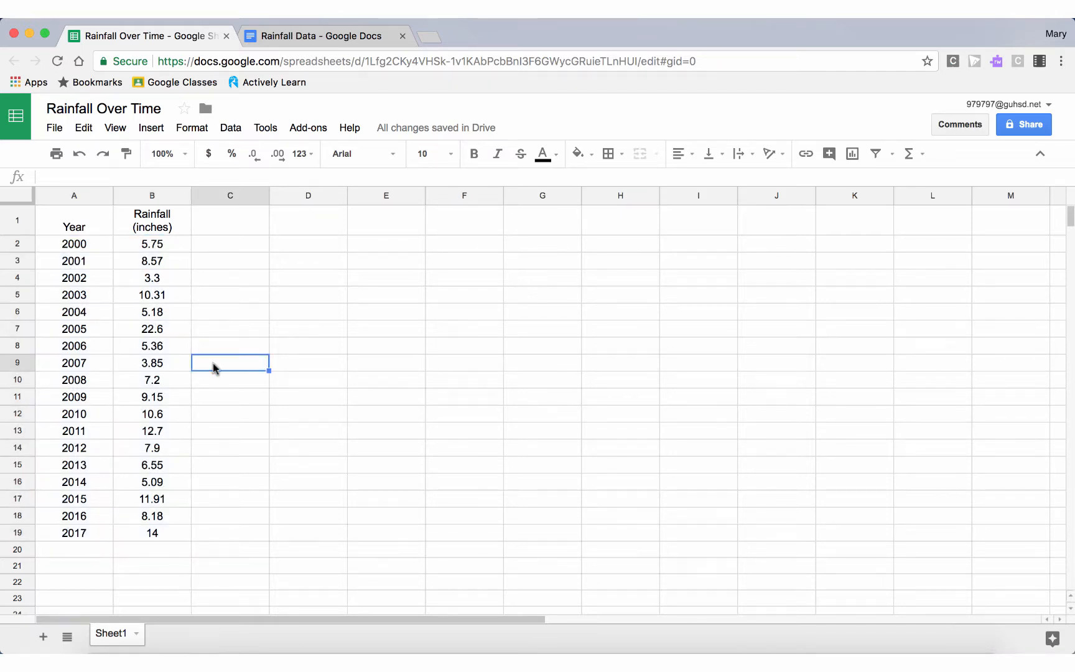
# Step: Apply alternating colors to the table A1:B19 using the cyan formatting style with a header
pyautogui.click(70, 217)
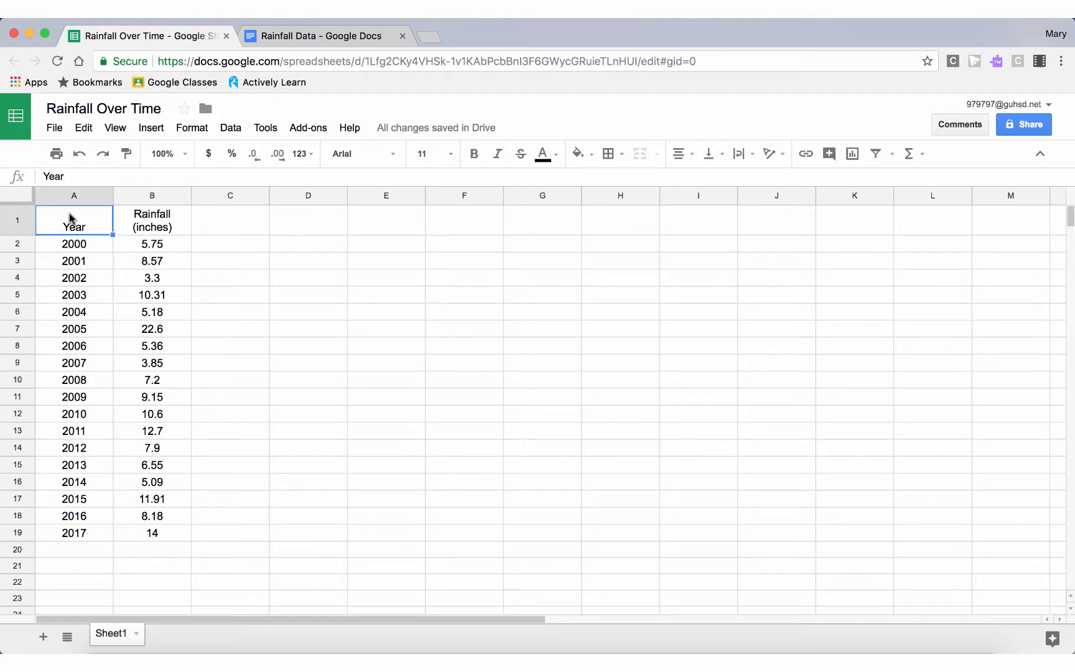
pyautogui.keyDown('shift'); pyautogui.click(156, 530); pyautogui.keyUp('shift')
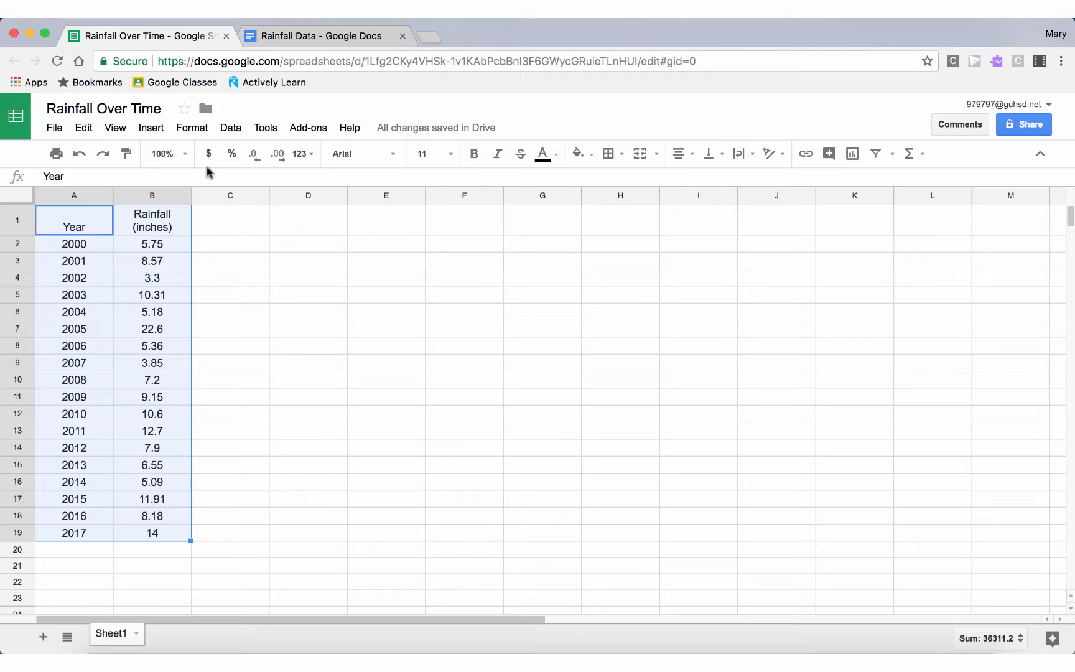
pyautogui.click(192, 127)
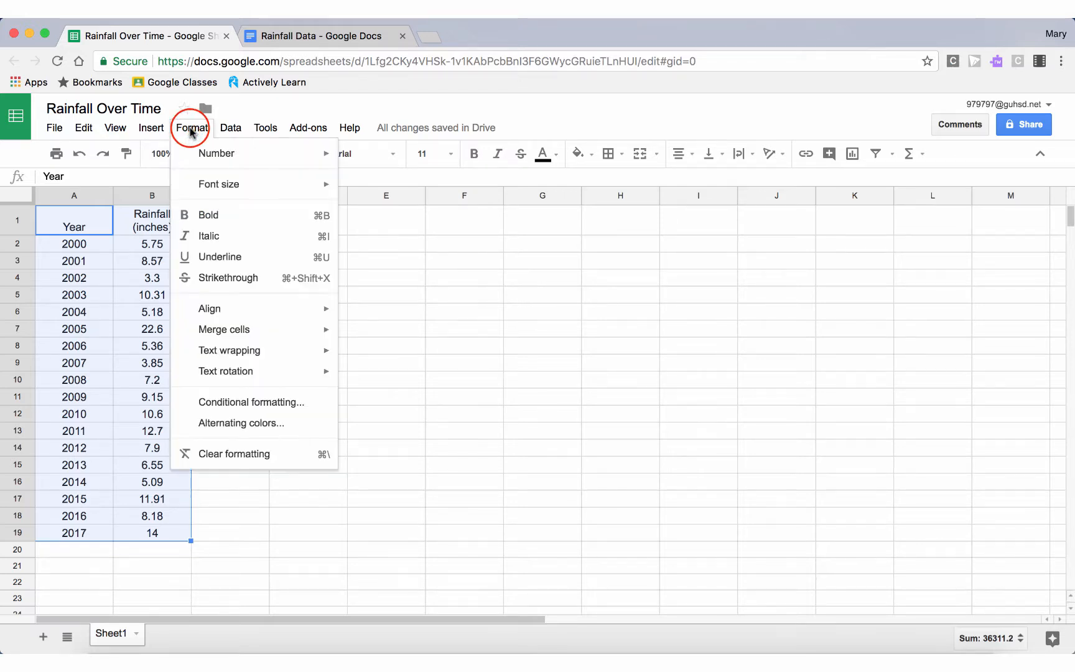
pyautogui.click(226, 424)
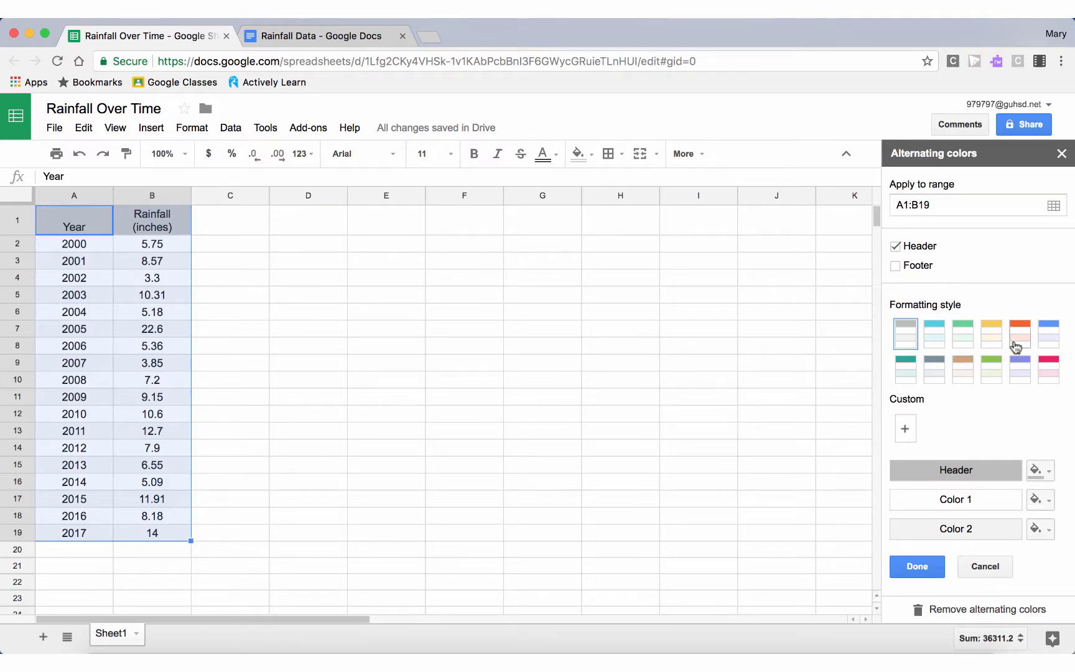
pyautogui.click(934, 339)
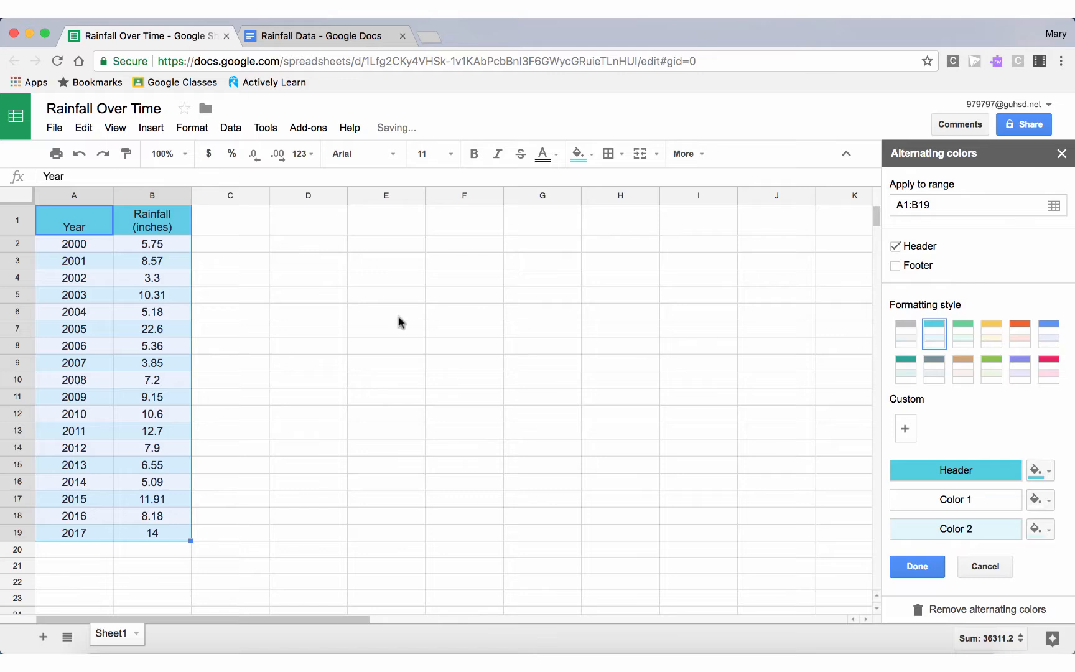
pyautogui.click(274, 370)
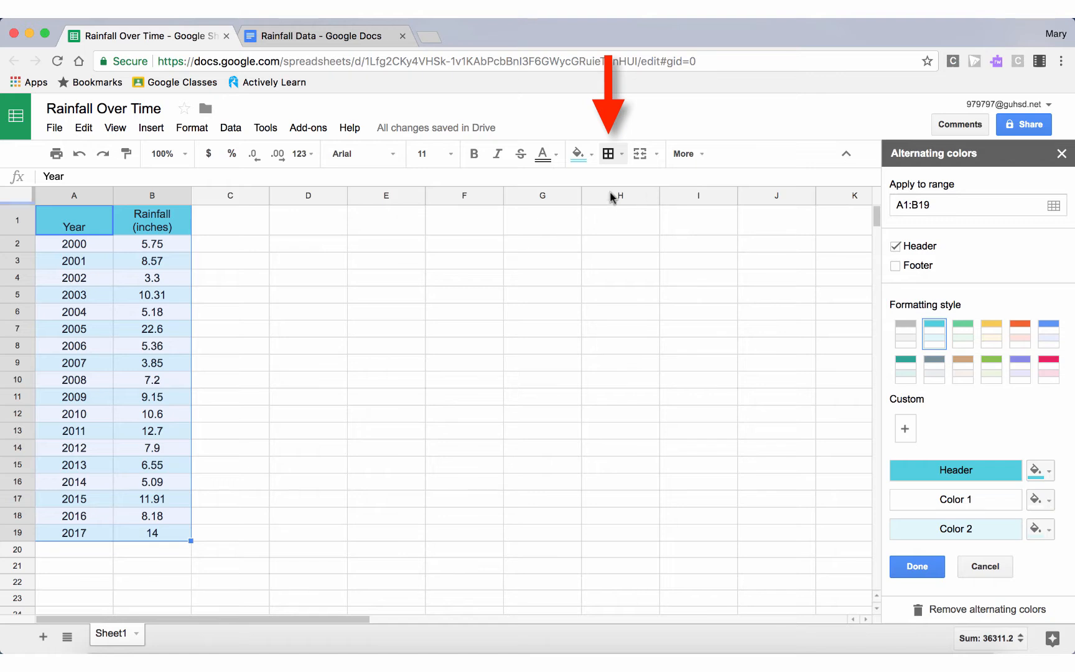
# Step: Apply all borders to the table range A1:B19
pyautogui.click(620, 160)
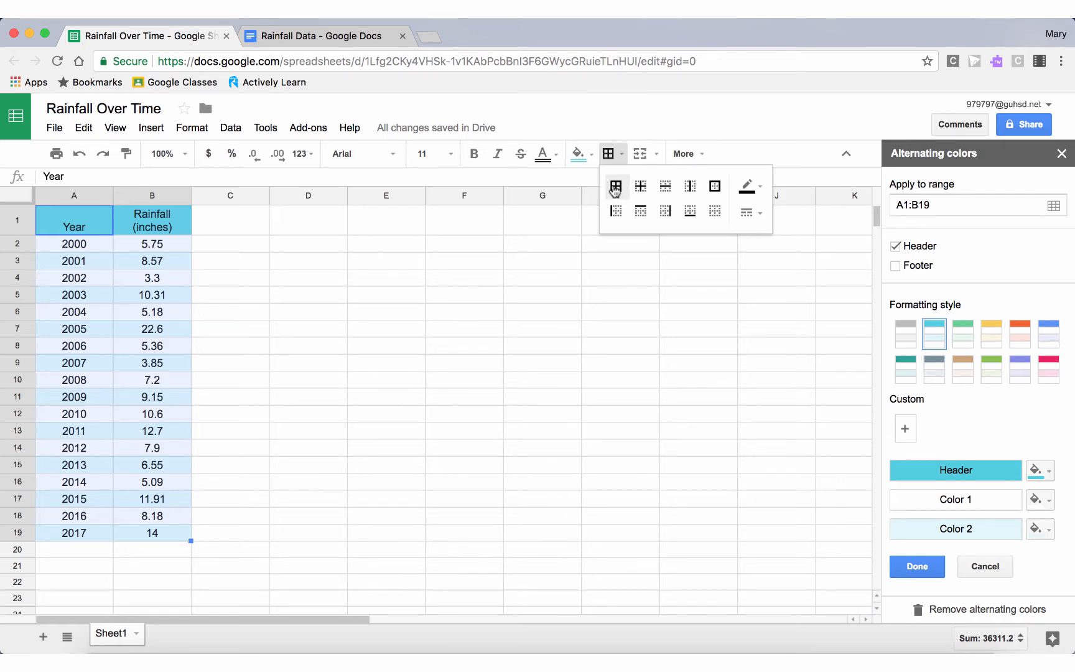
pyautogui.click(615, 190)
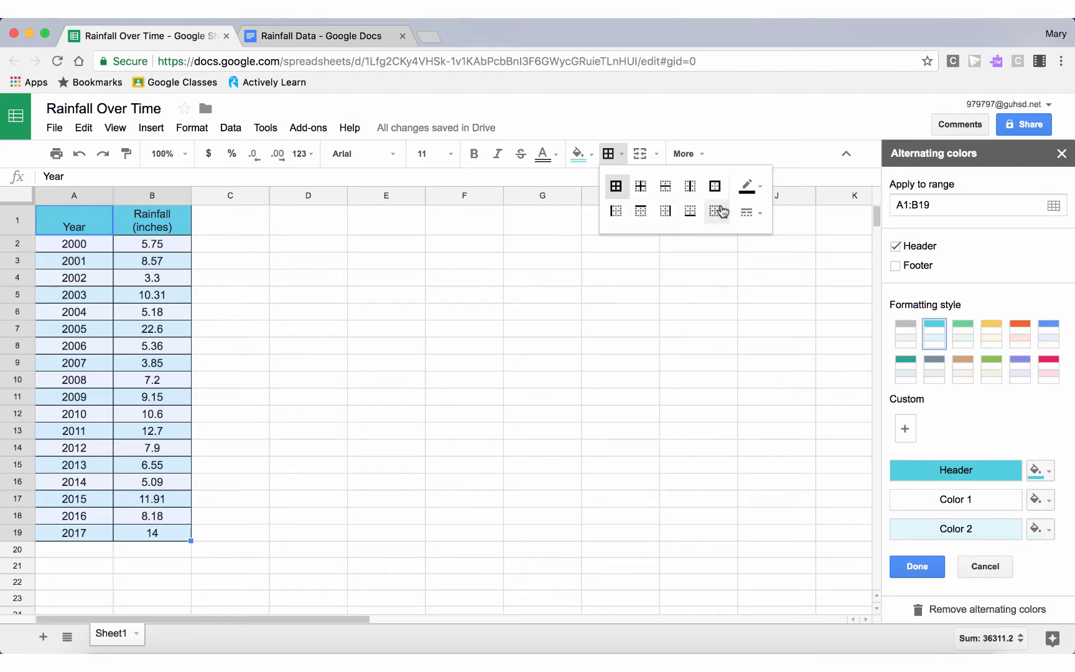
pyautogui.click(751, 189)
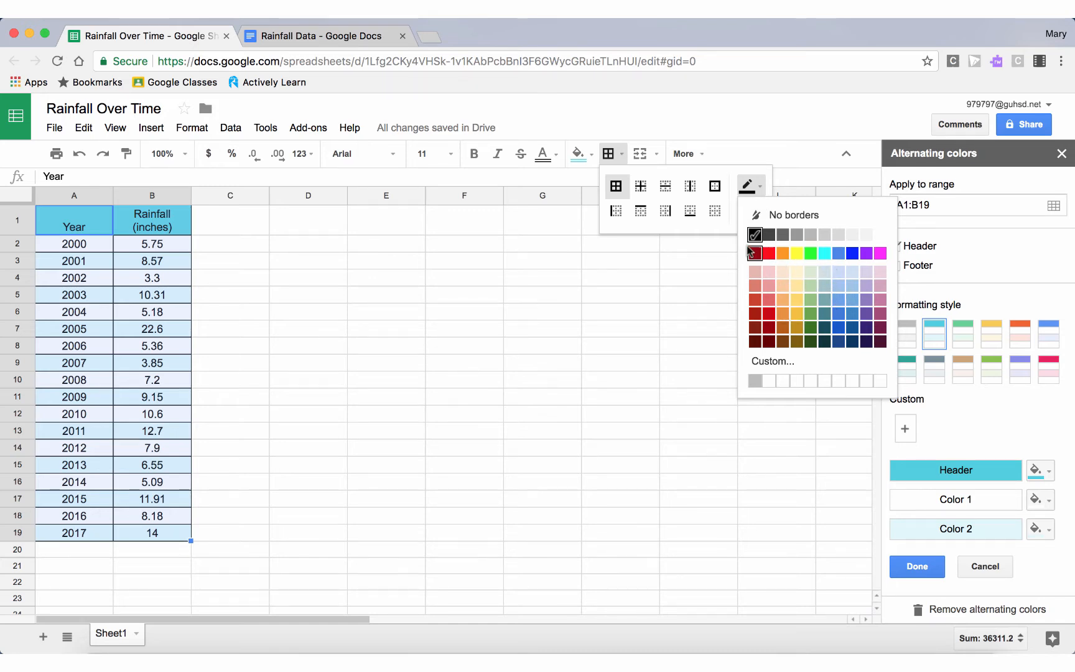
pyautogui.click(690, 250)
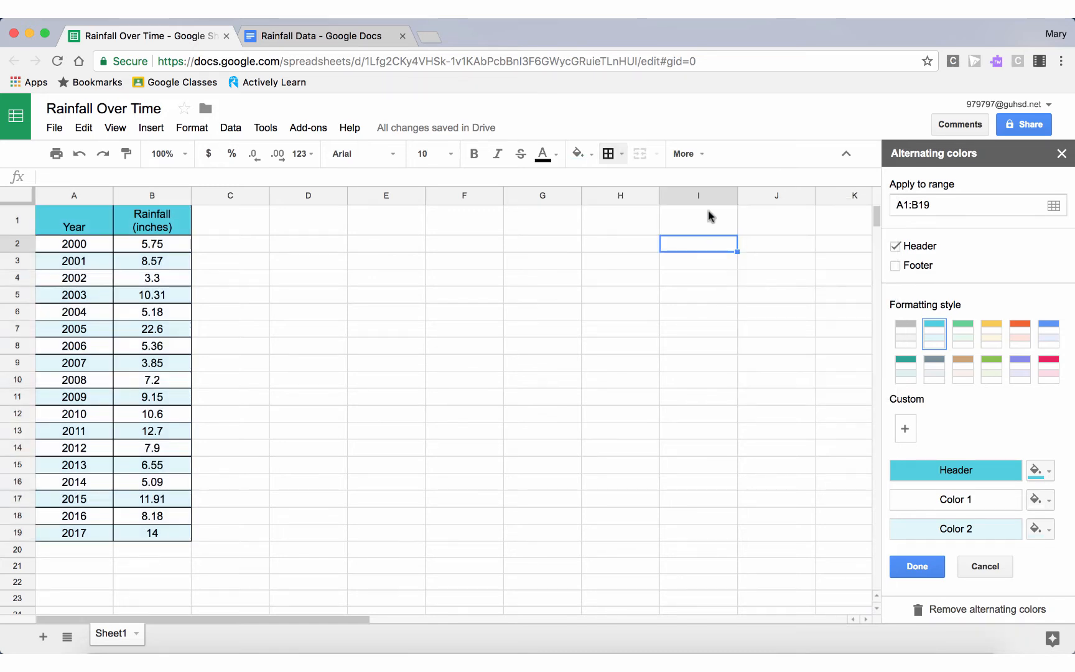
# Step: Try the thickest solid border line style with the empty cell I2 selected
pyautogui.click(610, 156)
pyautogui.click(758, 223)
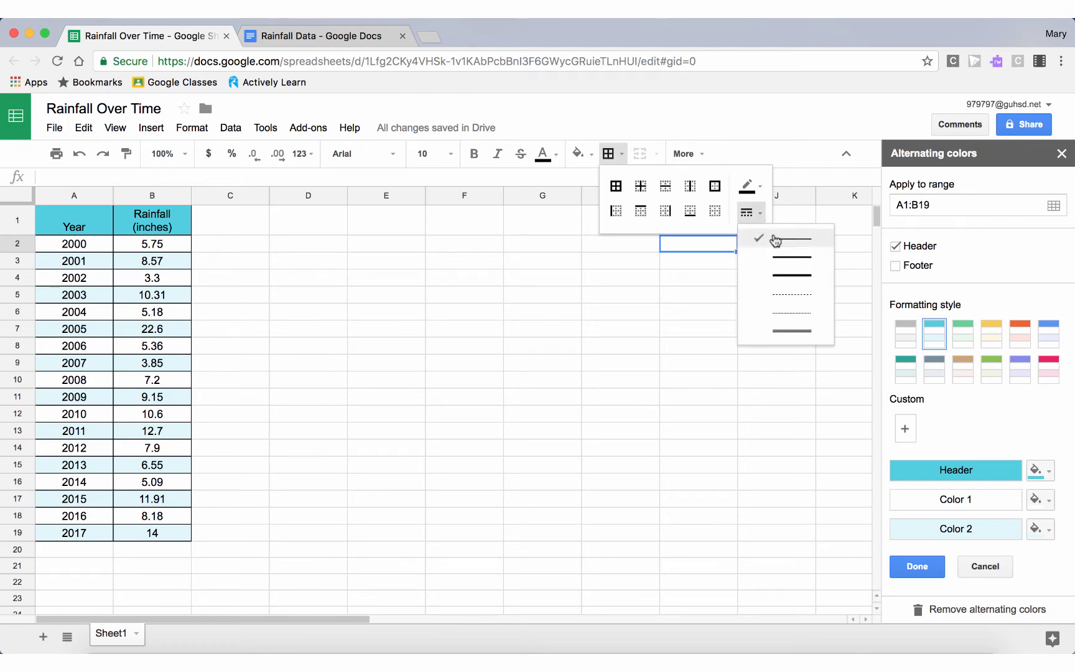
pyautogui.click(784, 276)
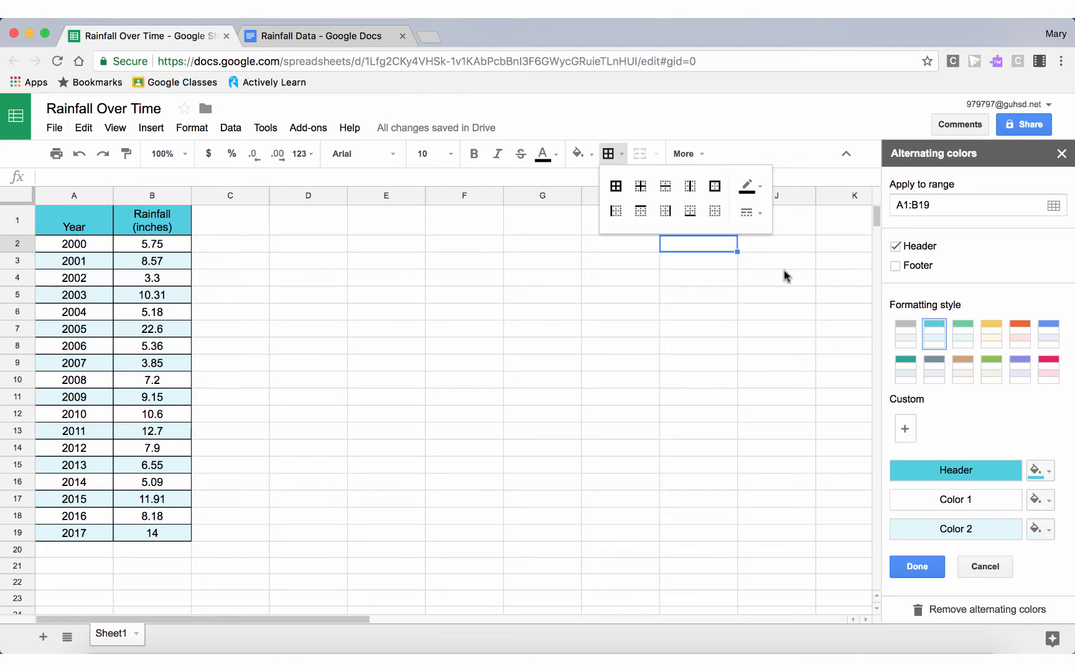
pyautogui.click(525, 268)
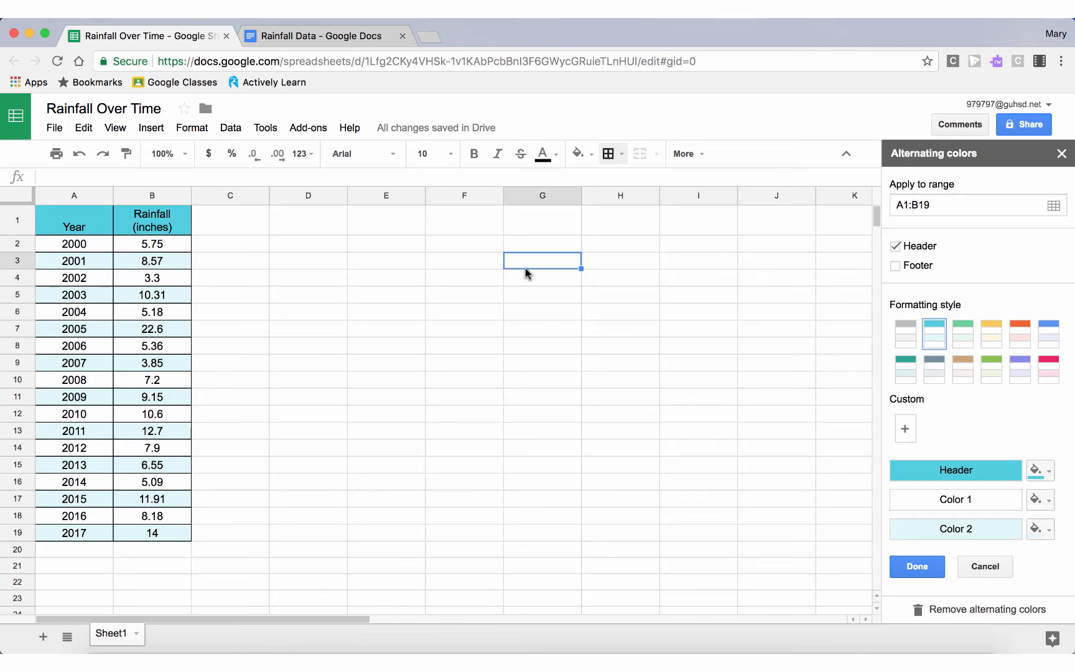